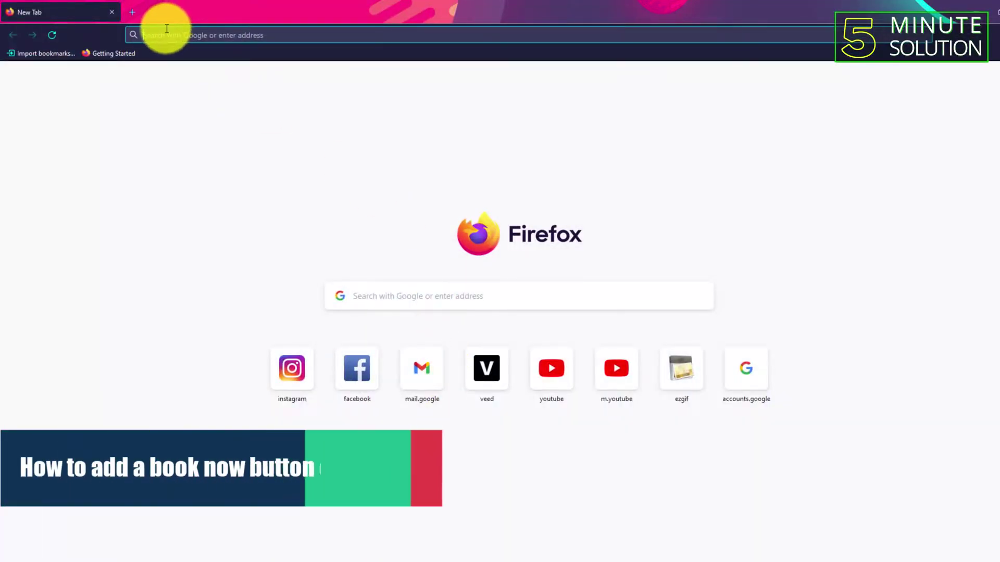
Load facebook.com in Firefox by autocompleting 'faceb' in the address bar.
{"action": "left_click", "coordinate": [165, 32]}
{"action": "type", "text": "facebook.com/"}
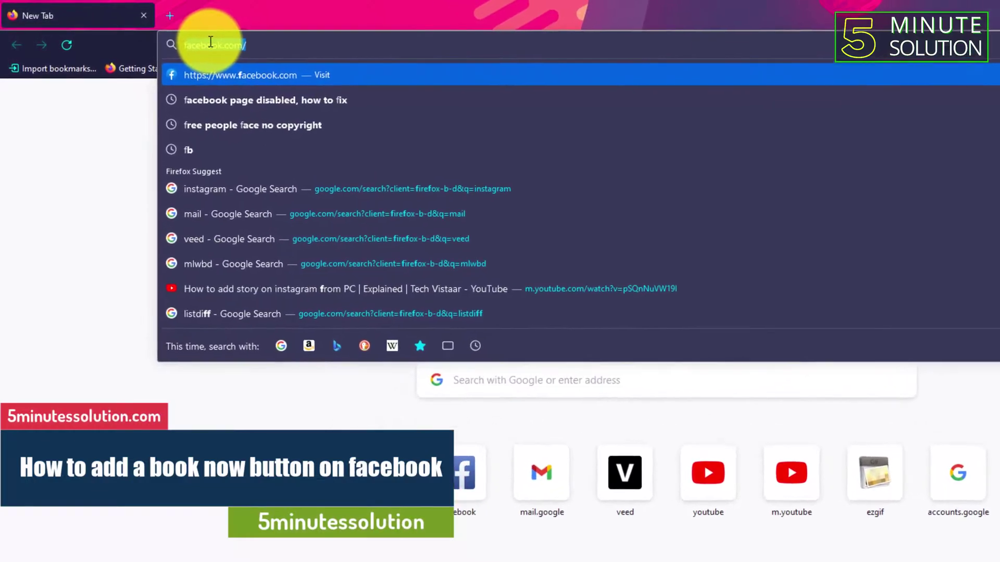
{"action": "key", "text": "Return"}
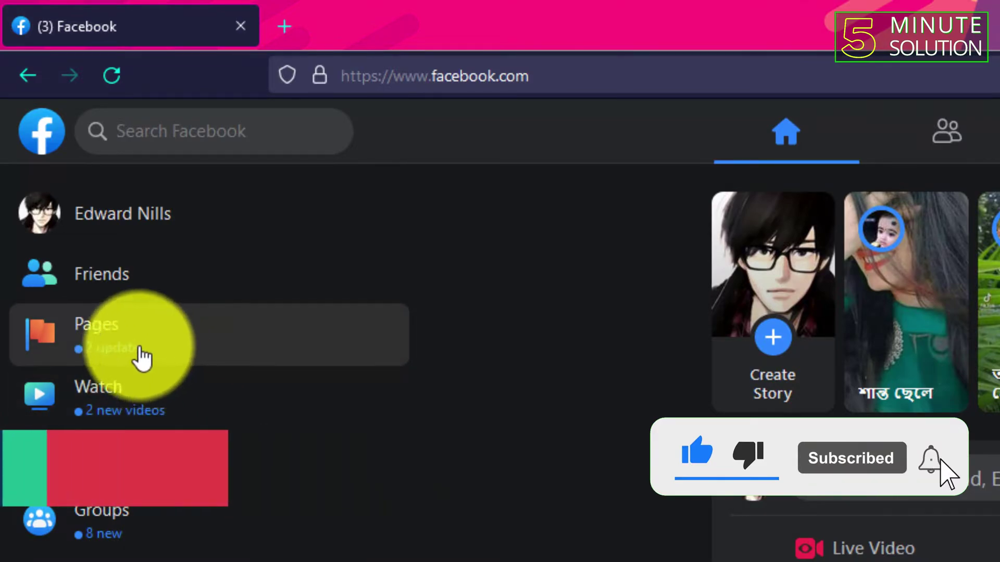
Open the Five minutes Solution page from your Pages list and start adding an action button.
{"action": "left_click", "coordinate": [137, 347]}
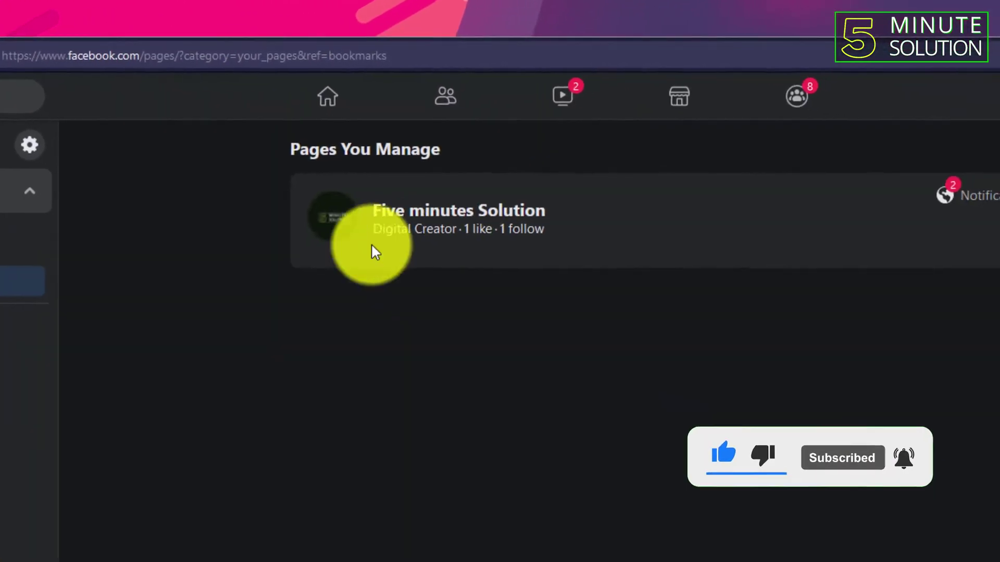
{"action": "left_click", "coordinate": [334, 194]}
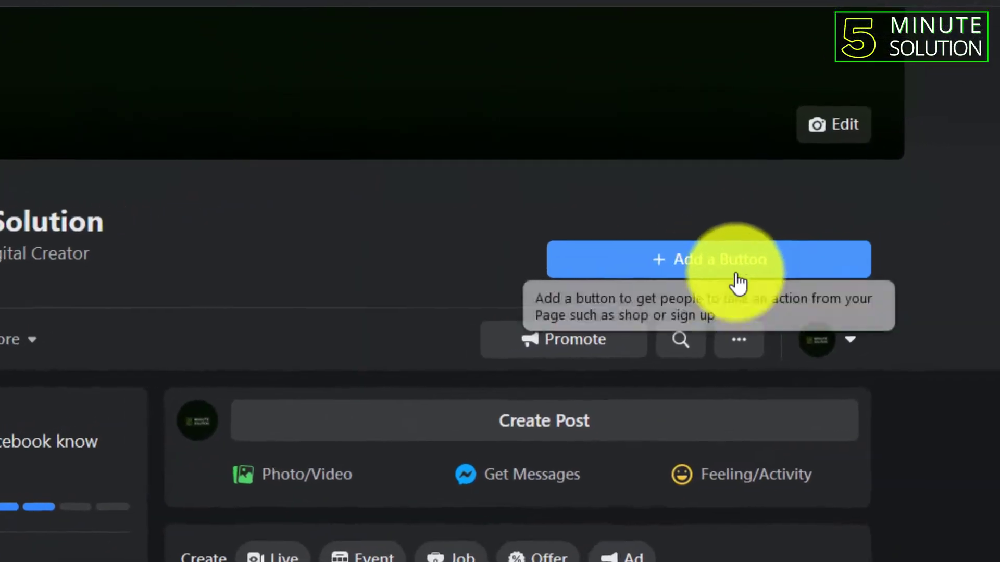
{"action": "left_click", "coordinate": [726, 270]}
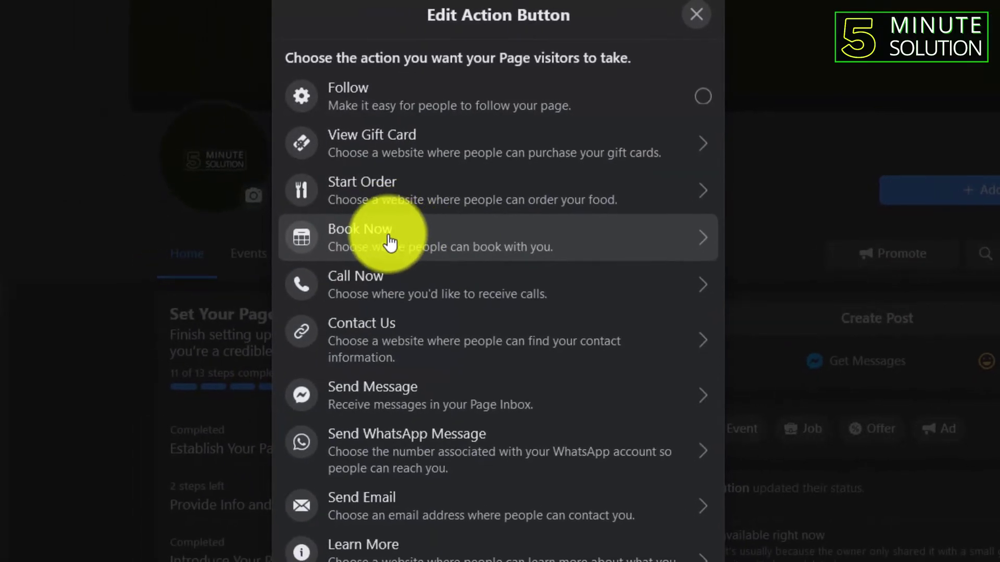
Make it a Book Now button connected to Timely as the external booking tool, and continue.
{"action": "left_click", "coordinate": [83, 301]}
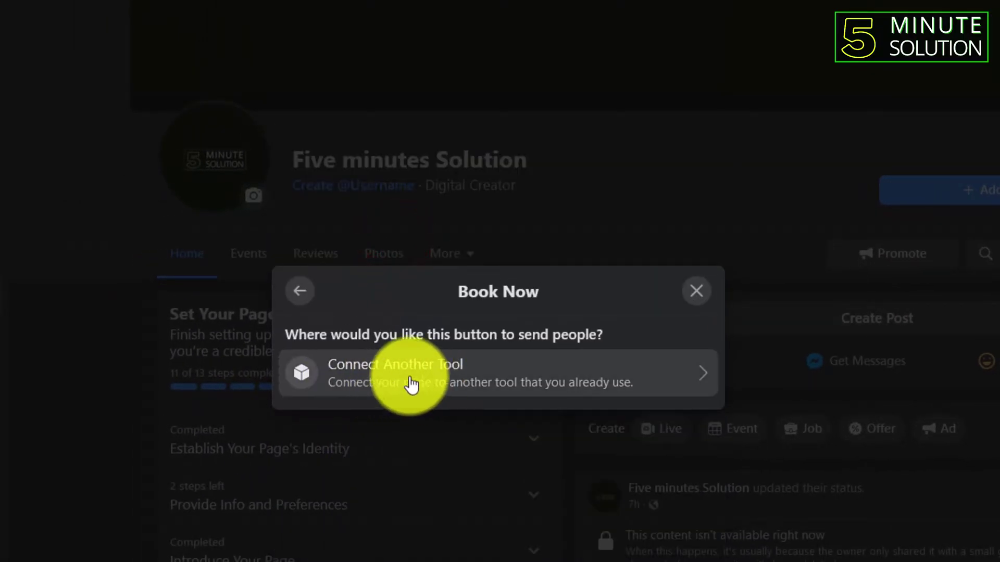
{"action": "left_click", "coordinate": [412, 376]}
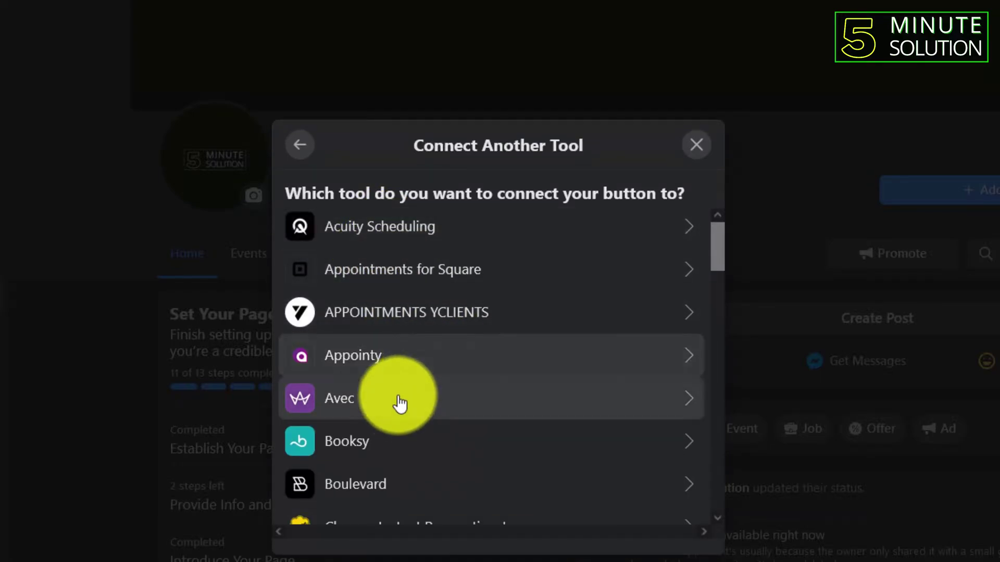
{"action": "scroll", "coordinate": [400, 404], "scroll_direction": "down", "scroll_amount": 10}
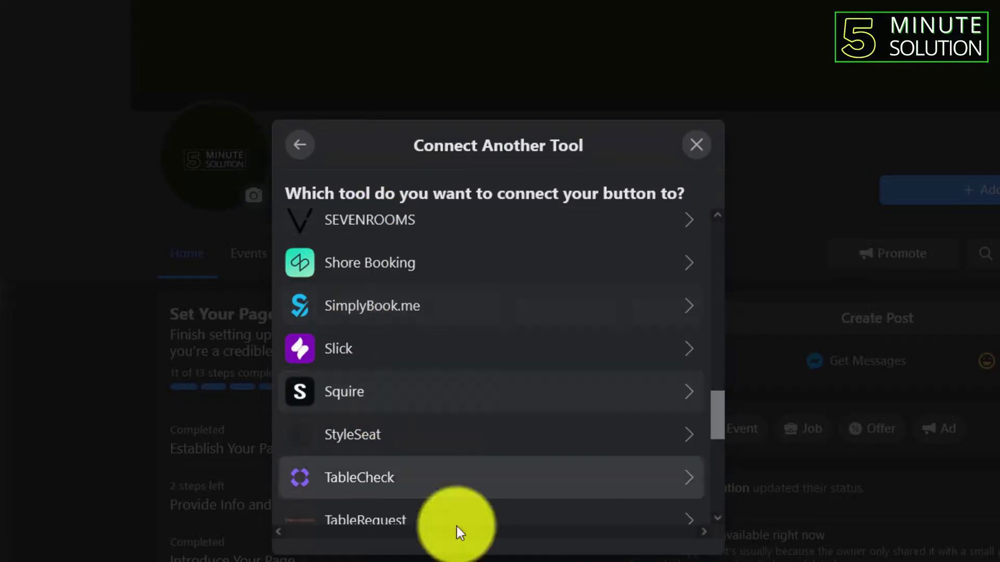
{"action": "scroll", "coordinate": [468, 339], "scroll_direction": "down", "scroll_amount": 6}
{"action": "scroll", "coordinate": [380, 348], "scroll_direction": "down", "scroll_amount": 2}
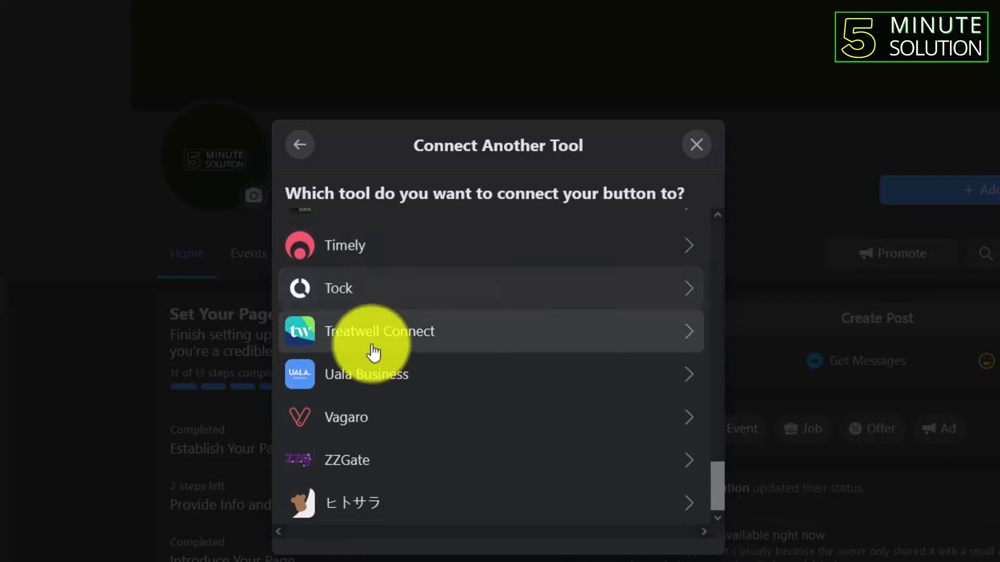
{"action": "scroll", "coordinate": [375, 412], "scroll_direction": "up", "scroll_amount": 3}
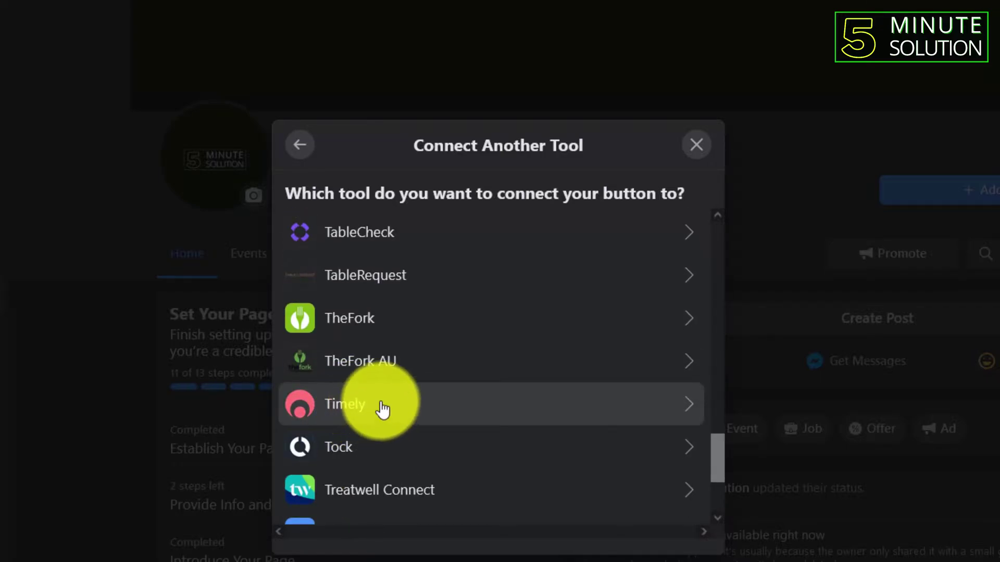
{"action": "left_click", "coordinate": [382, 408]}
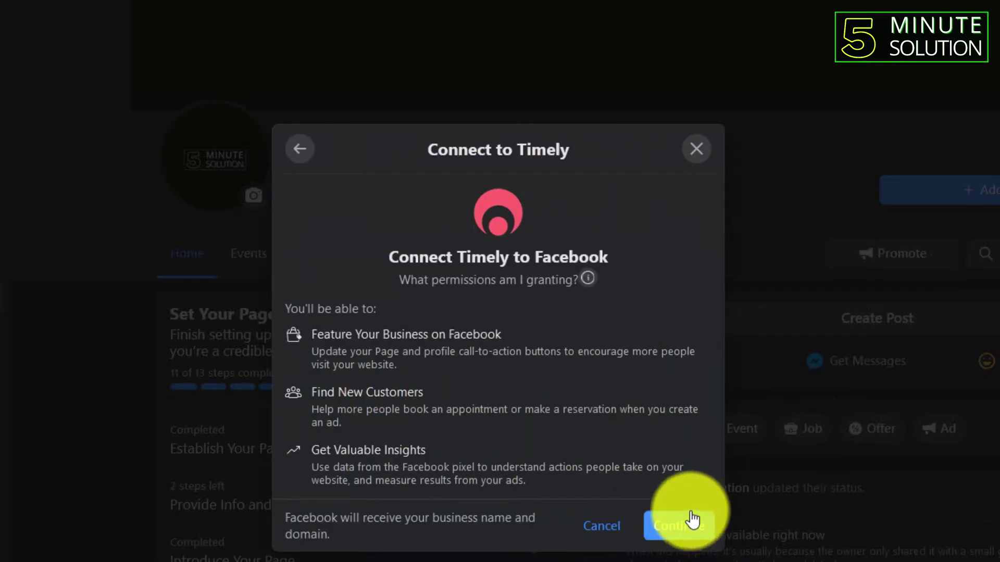
{"action": "left_click", "coordinate": [677, 526]}
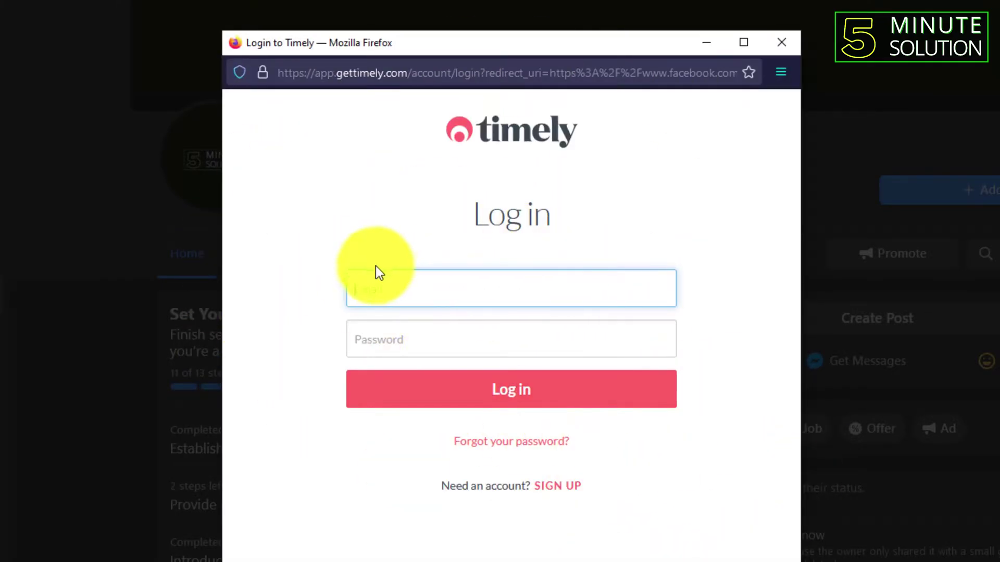
Start a new Timely account signup, choosing General services and the Everything else category.
{"action": "left_click", "coordinate": [347, 343]}
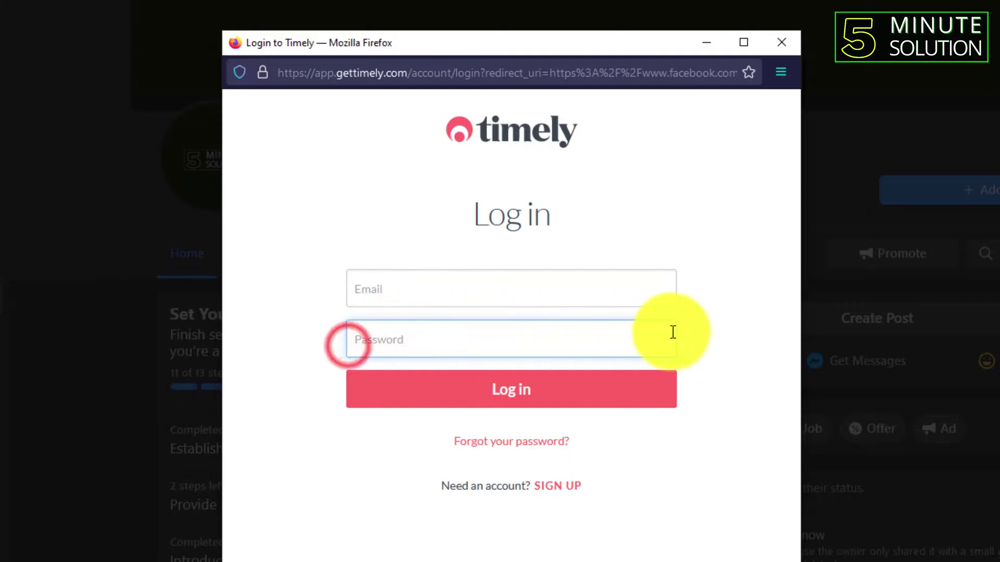
{"action": "left_click", "coordinate": [555, 490]}
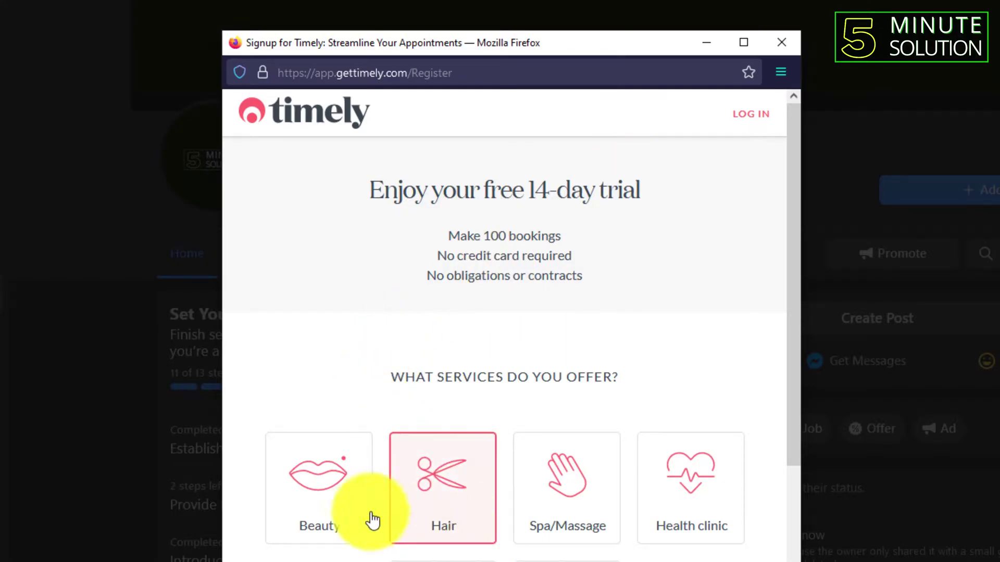
{"action": "scroll", "coordinate": [671, 521], "scroll_direction": "down", "scroll_amount": 3}
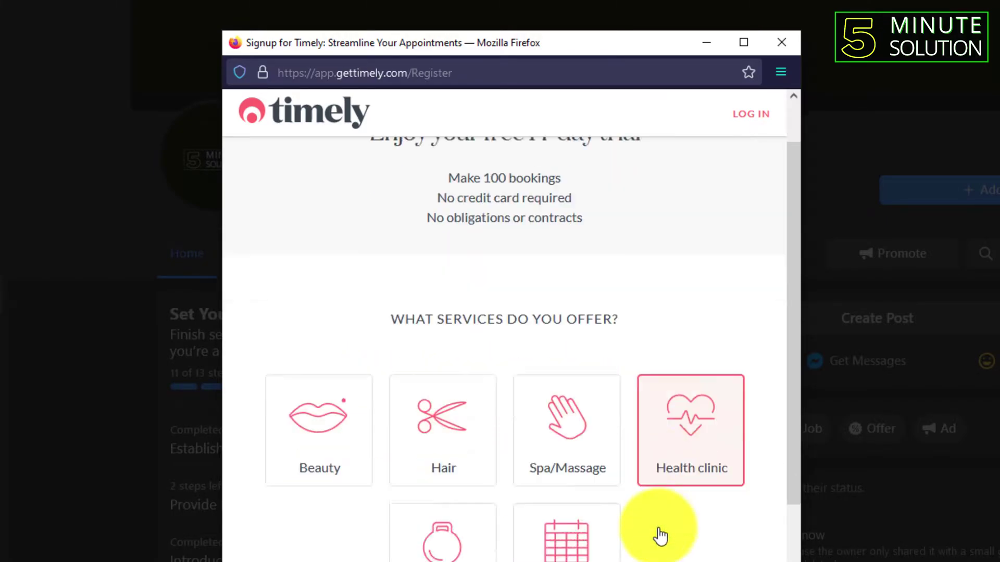
{"action": "left_click", "coordinate": [525, 490]}
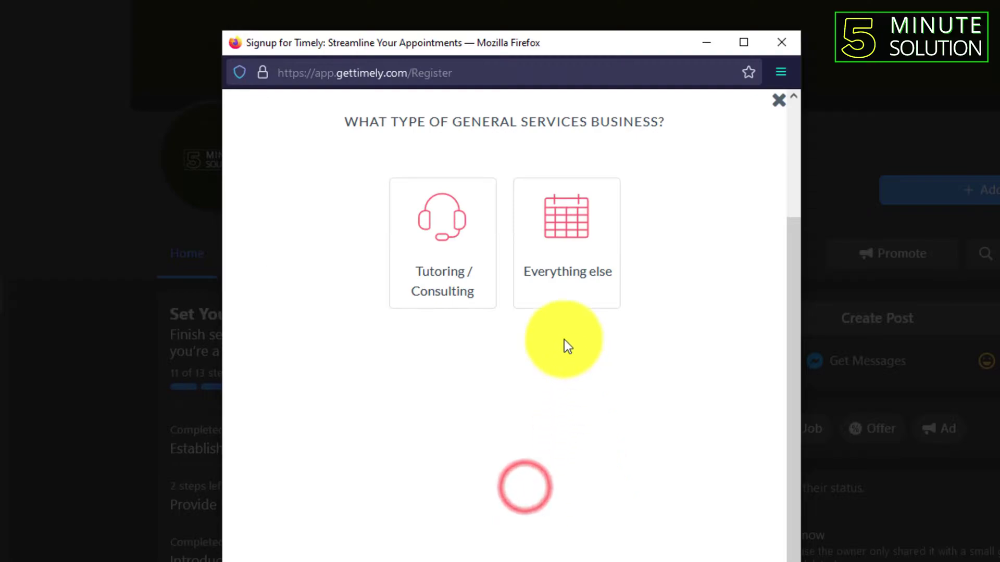
{"action": "left_click", "coordinate": [587, 272]}
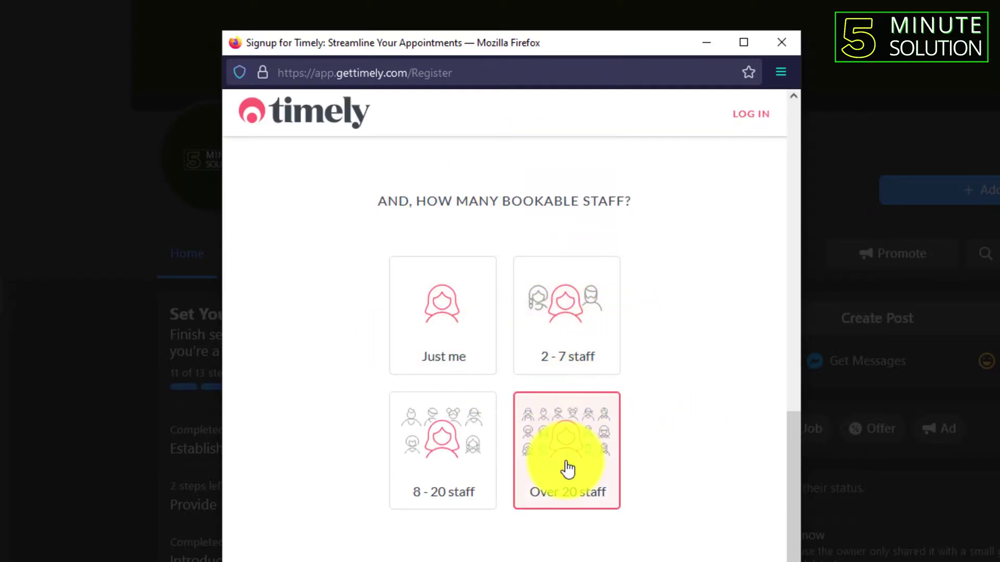
Choose 8–20 bookable staff, then enter business name Five minutes solution, phone number and contact name.
{"action": "left_click", "coordinate": [457, 462]}
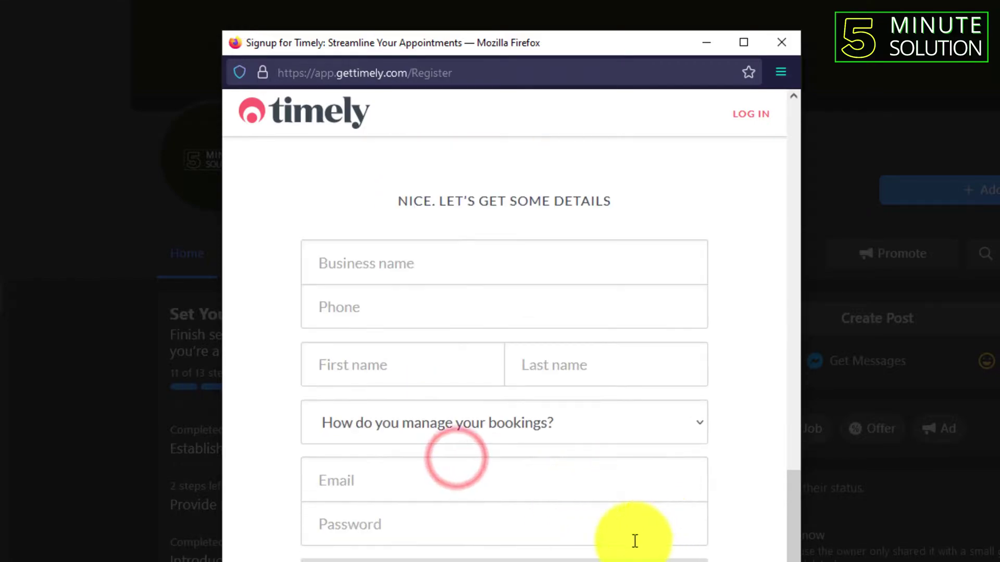
{"action": "left_click", "coordinate": [361, 268]}
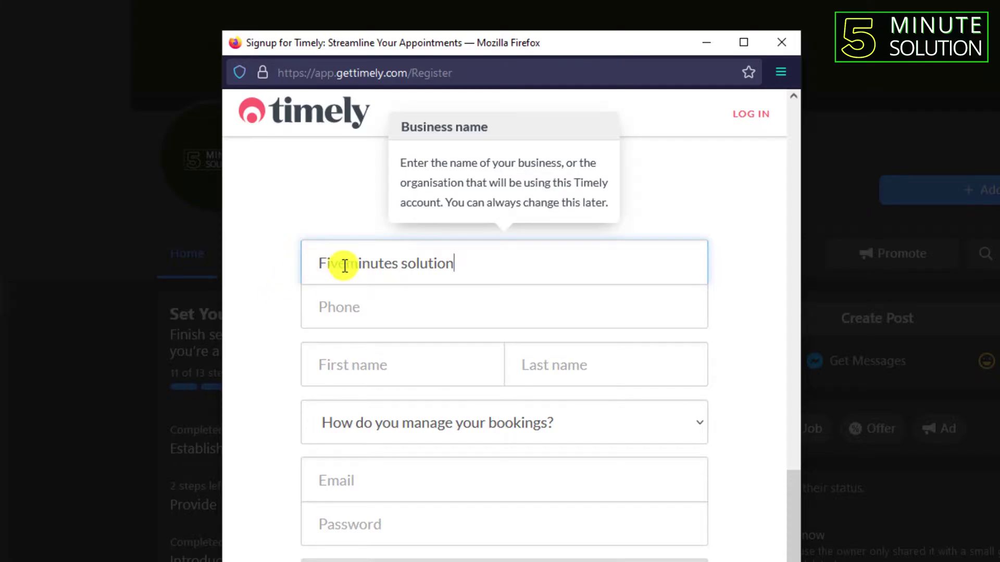
{"action": "left_click", "coordinate": [347, 306]}
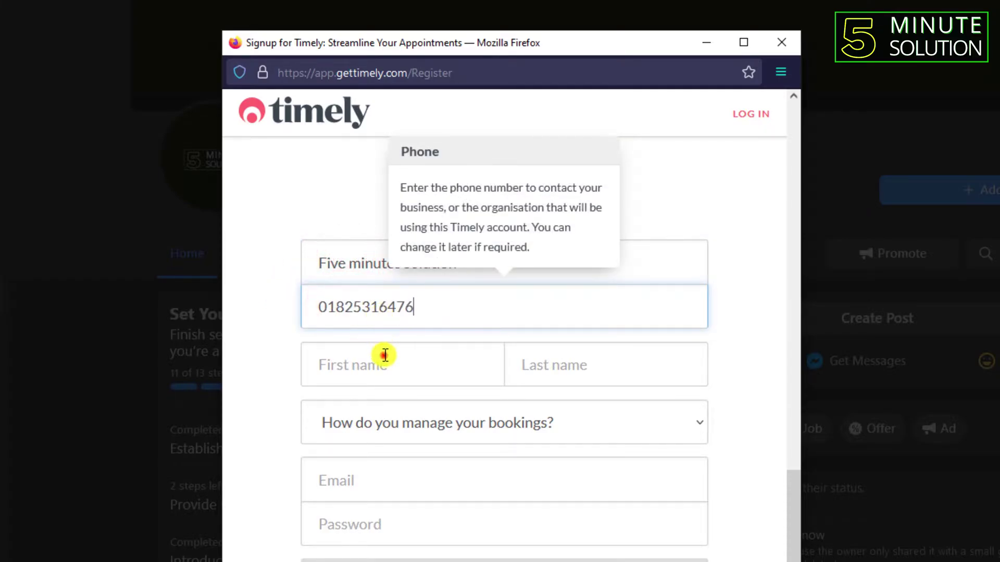
{"action": "left_click", "coordinate": [385, 355]}
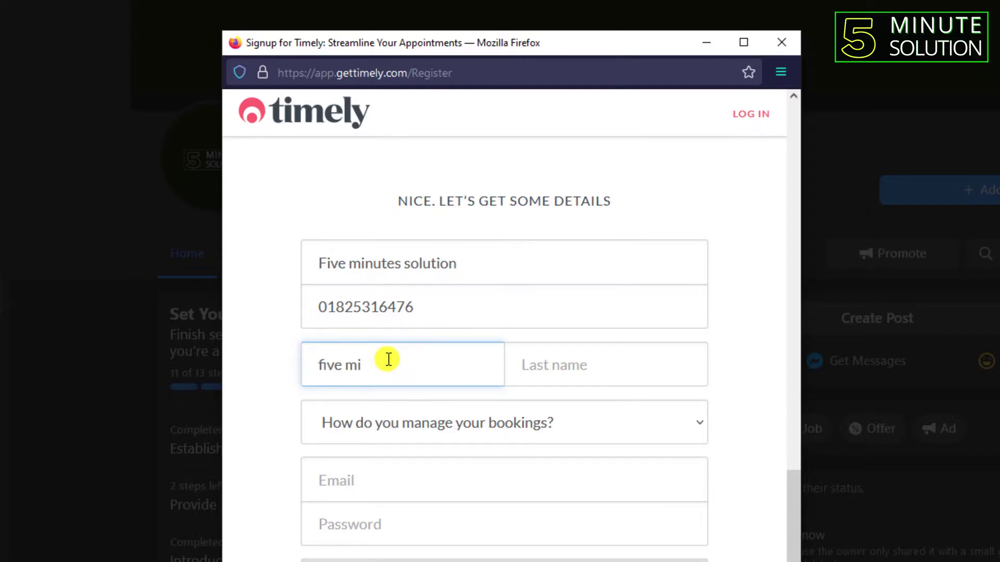
{"action": "left_click", "coordinate": [576, 356]}
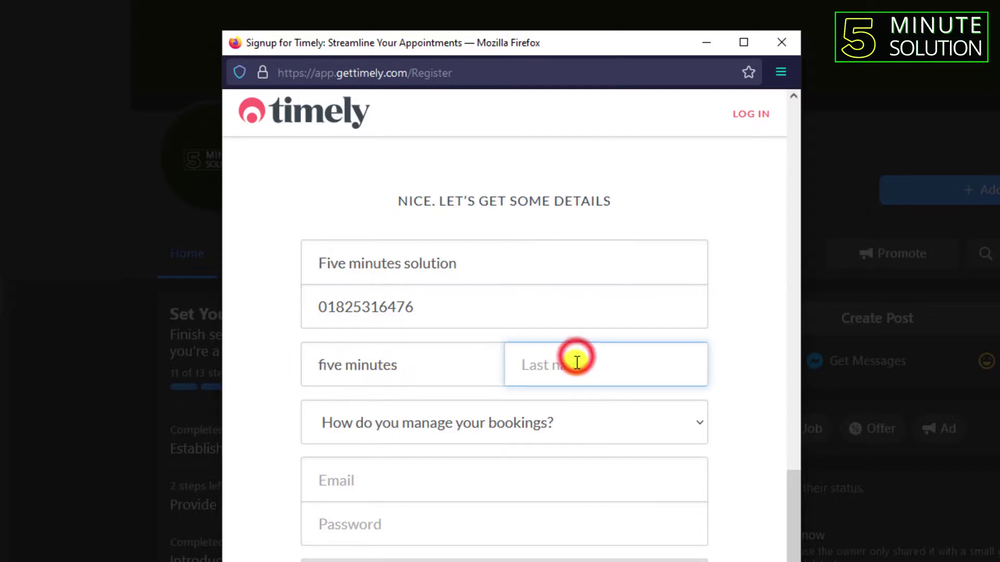
{"action": "type", "text": "solution"}
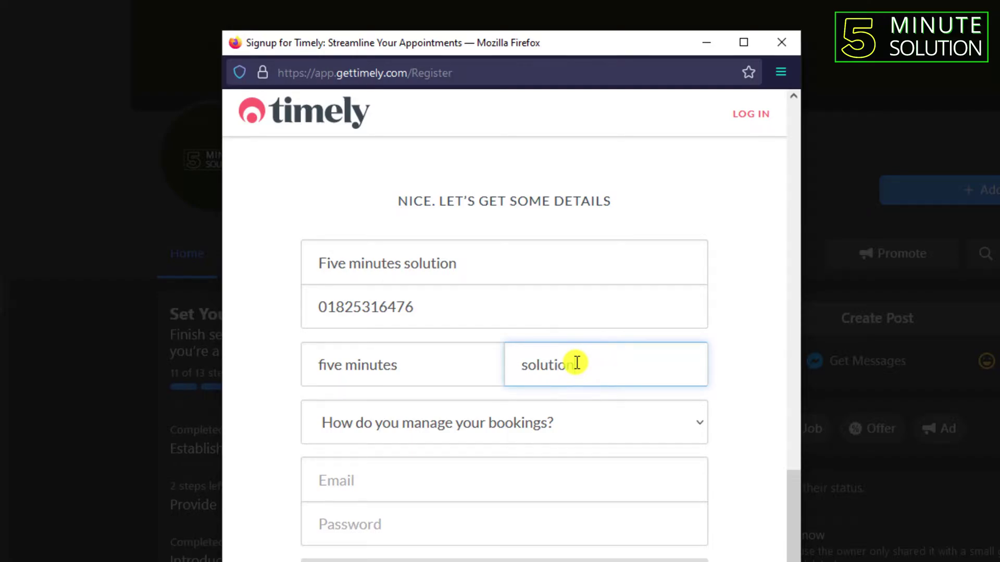
Select Other software as the previous booking system, then fill in the e-mail and password.
{"action": "left_click", "coordinate": [543, 417]}
{"action": "left_click", "coordinate": [358, 385]}
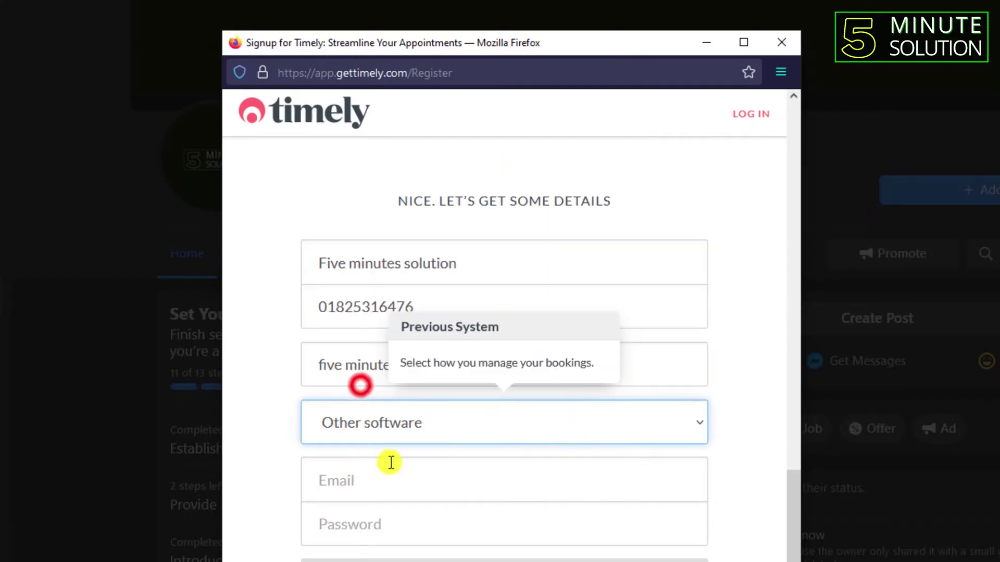
{"action": "left_click", "coordinate": [394, 489]}
{"action": "right_click", "coordinate": [396, 489]}
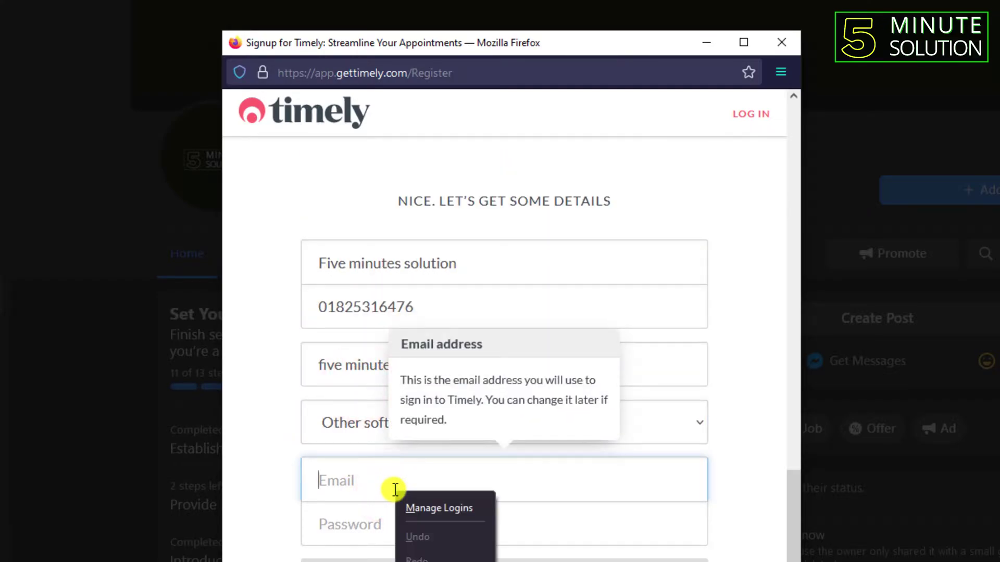
{"action": "key", "text": "Escape"}
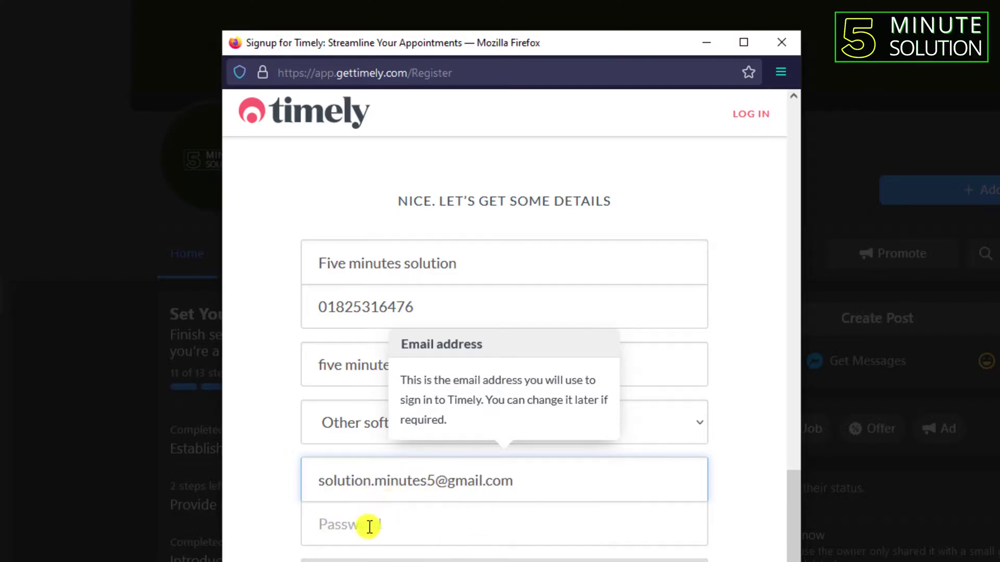
{"action": "left_click", "coordinate": [370, 528]}
{"action": "type", "text": "12"}
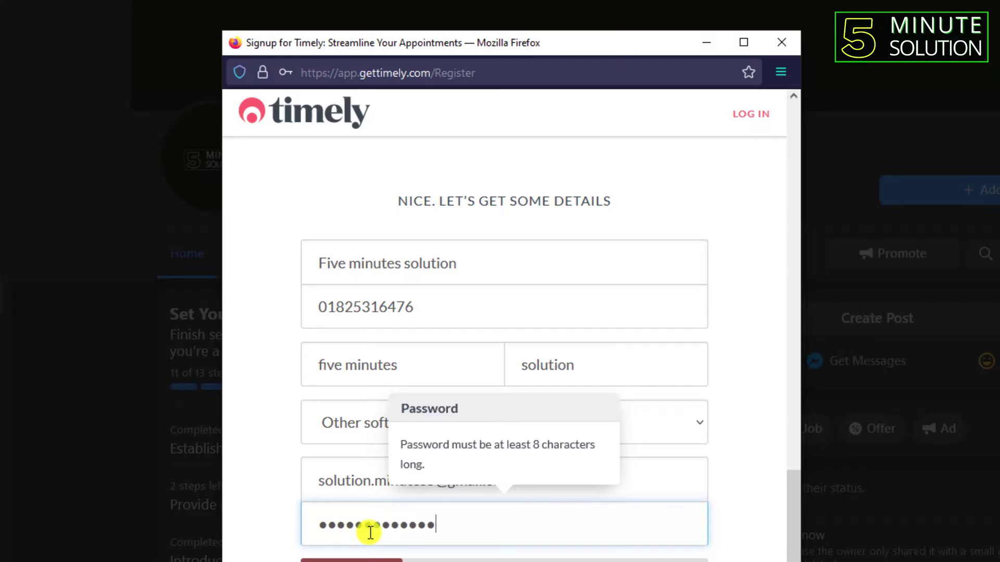
{"action": "key", "text": "Tab"}
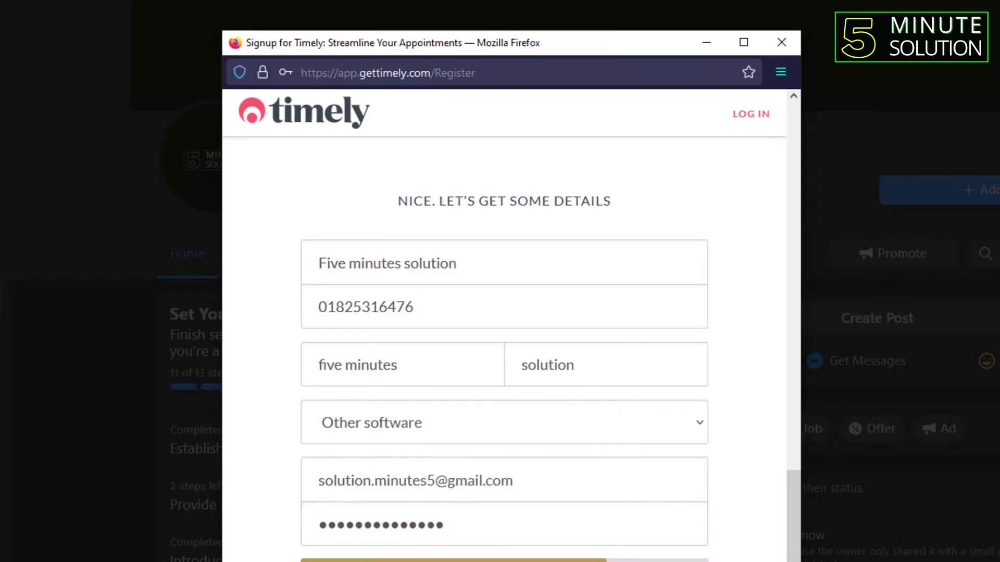
{"action": "scroll", "coordinate": [513, 497], "scroll_direction": "down", "scroll_amount": 4}
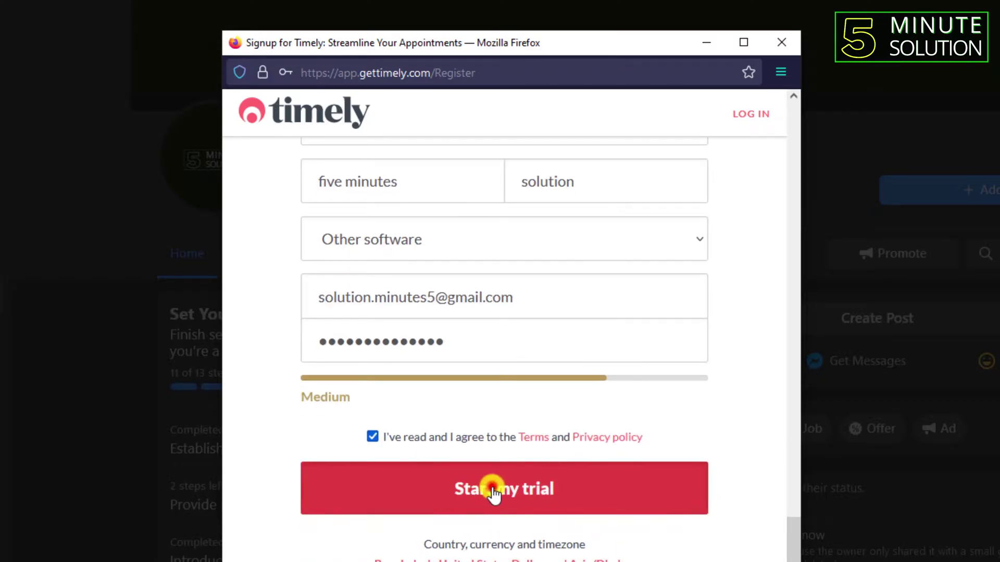
Start the Timely trial, maximize the calendar window, and continue connecting Timely to Facebook.
{"action": "left_click", "coordinate": [492, 490]}
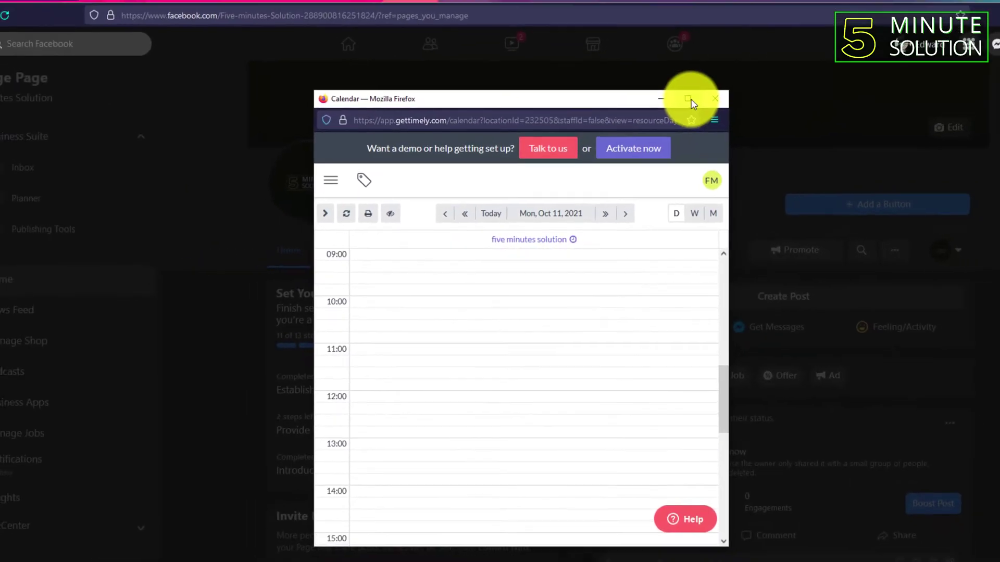
{"action": "left_click", "coordinate": [688, 99]}
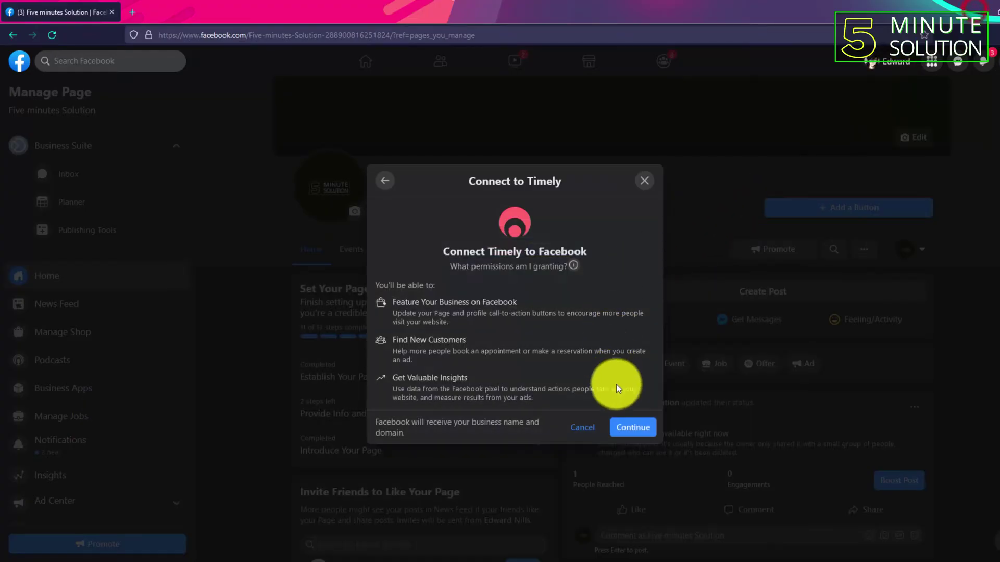
{"action": "left_click", "coordinate": [632, 429]}
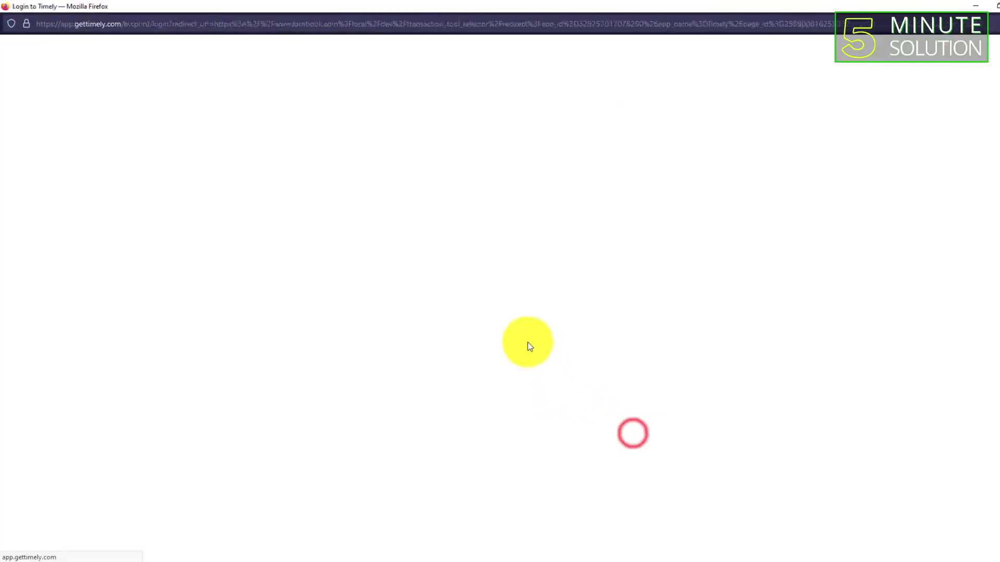
Log in to Timely, create the business fiveminutessolution.com, and confirm its business, ad account and pixel settings.
{"action": "left_click", "coordinate": [140, 230]}
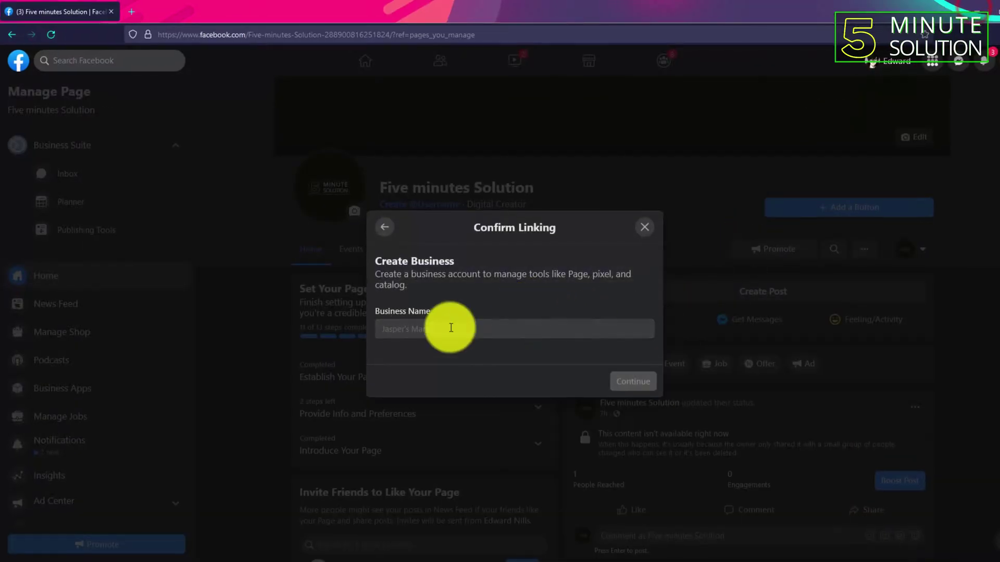
{"action": "left_click", "coordinate": [417, 328]}
{"action": "type", "text": "fiveminutessolution."}
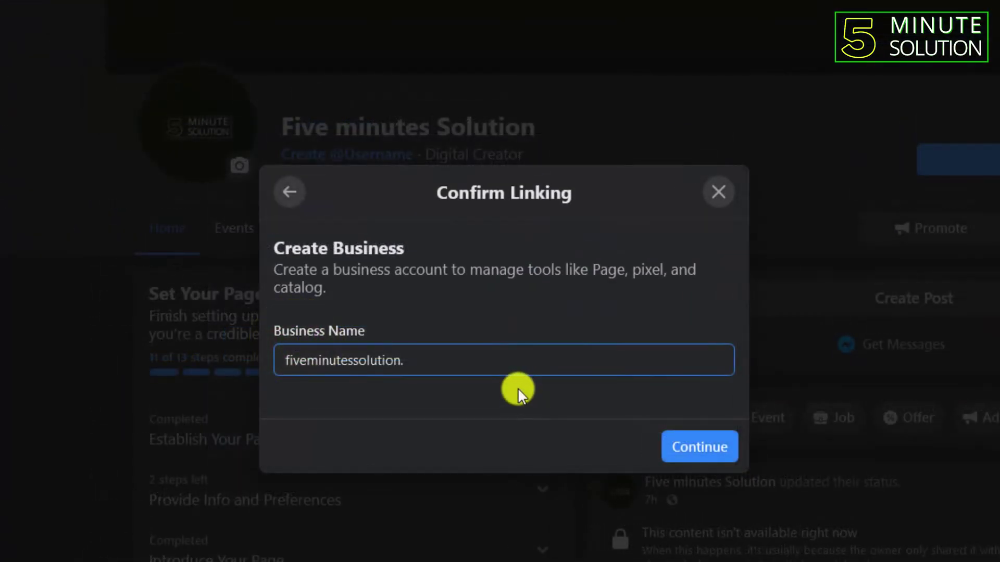
{"action": "type", "text": "vcom"}
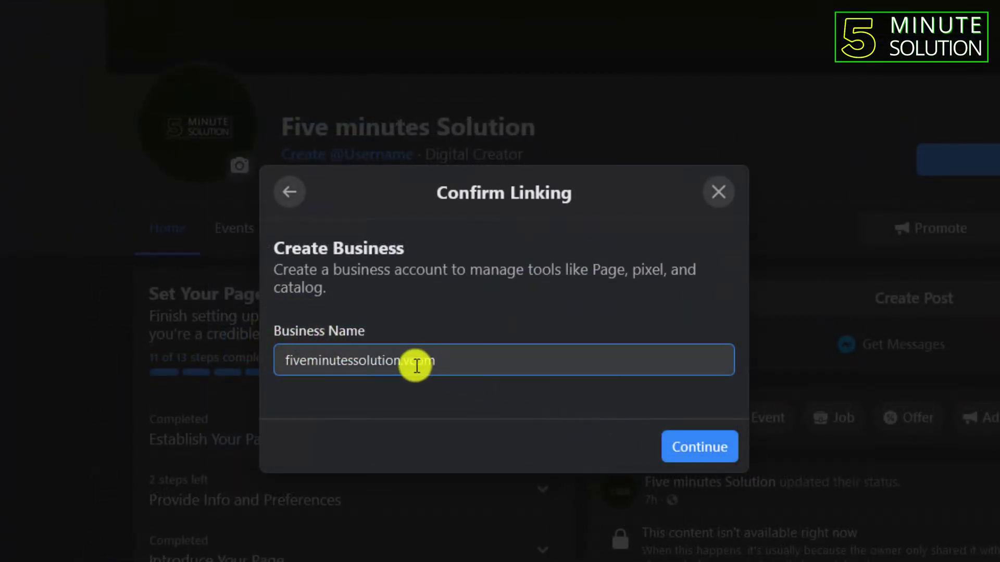
{"action": "key", "text": "BackSpace"}
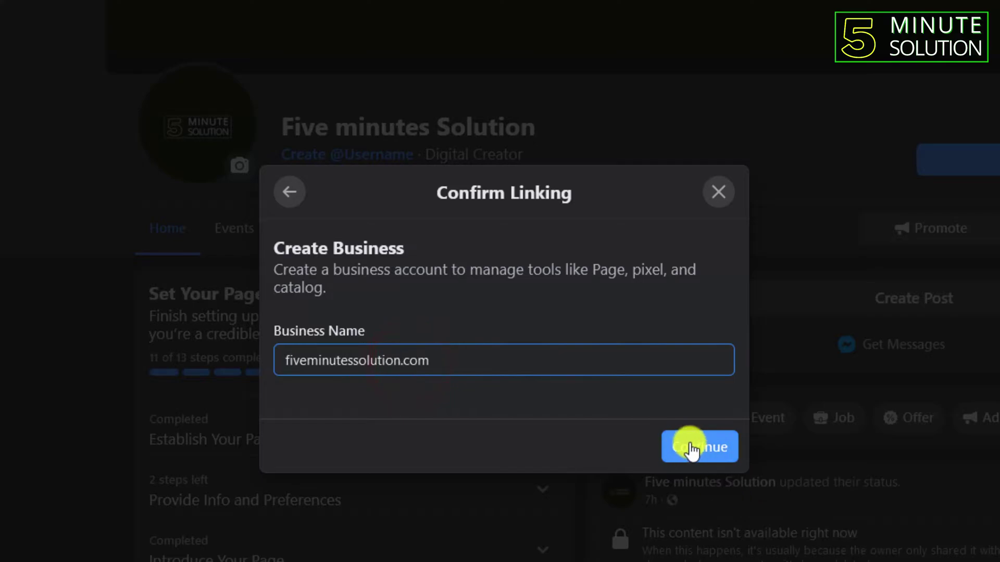
{"action": "left_click", "coordinate": [689, 442]}
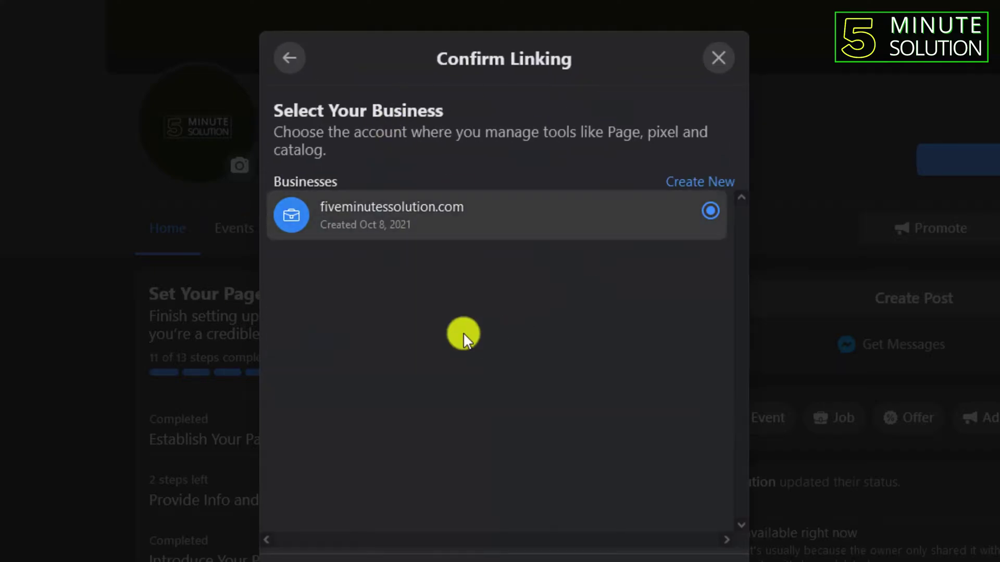
{"action": "left_click", "coordinate": [721, 557]}
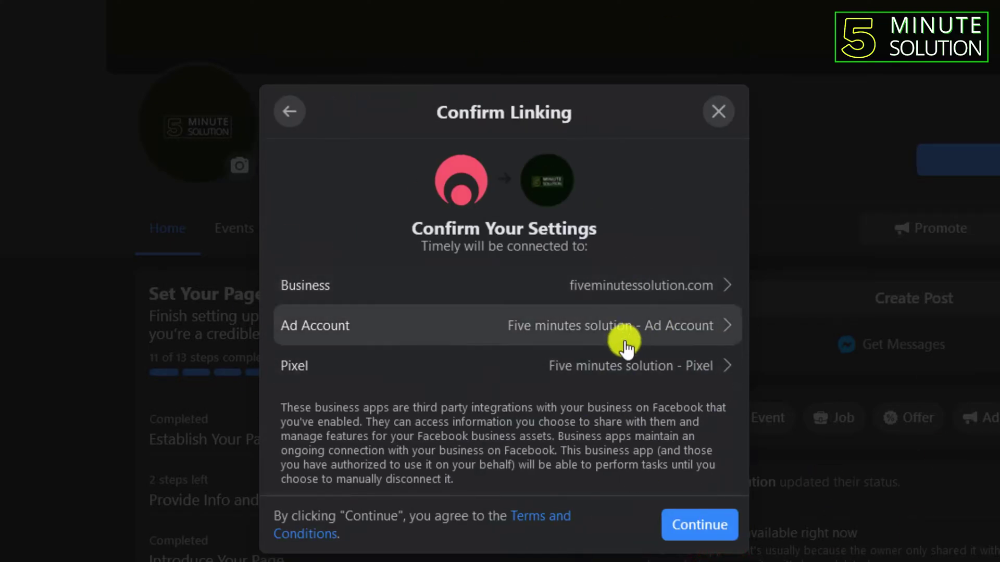
{"action": "left_click", "coordinate": [700, 524]}
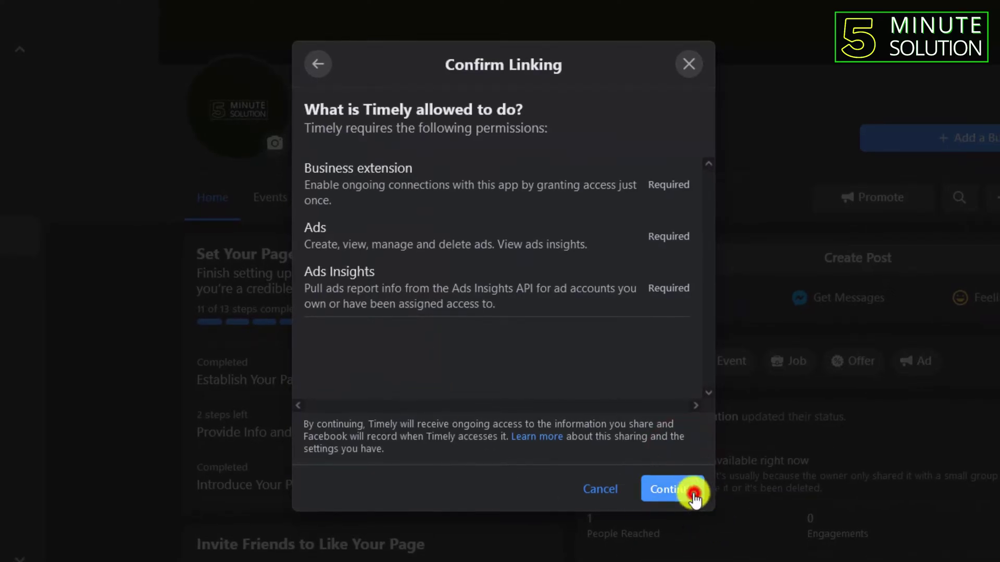
Grant Timely's requested permissions, review the listed benefits, and close the You're all set confirmation.
{"action": "left_click", "coordinate": [694, 491]}
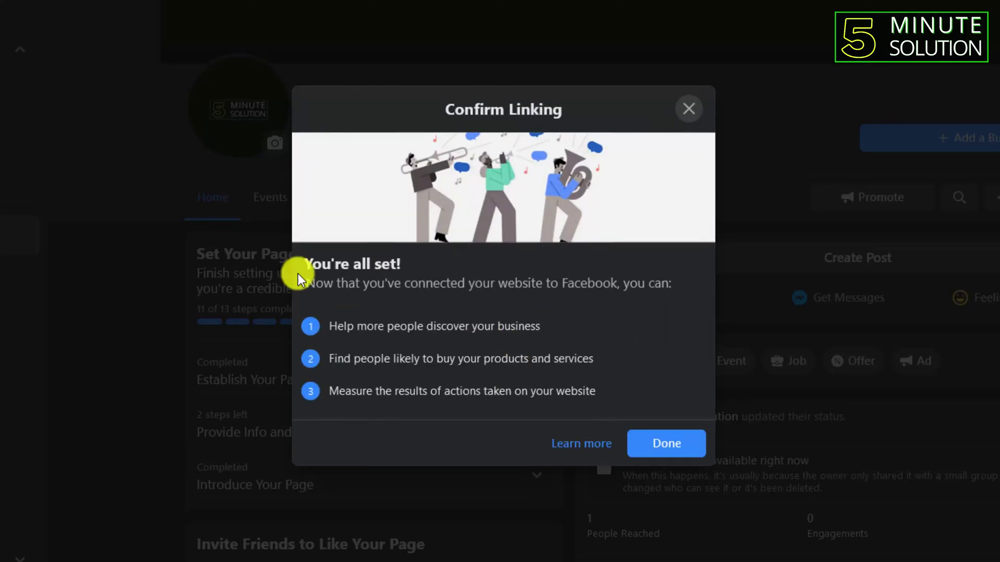
{"action": "left_click_drag", "start_coordinate": [333, 327], "coordinate": [540, 352]}
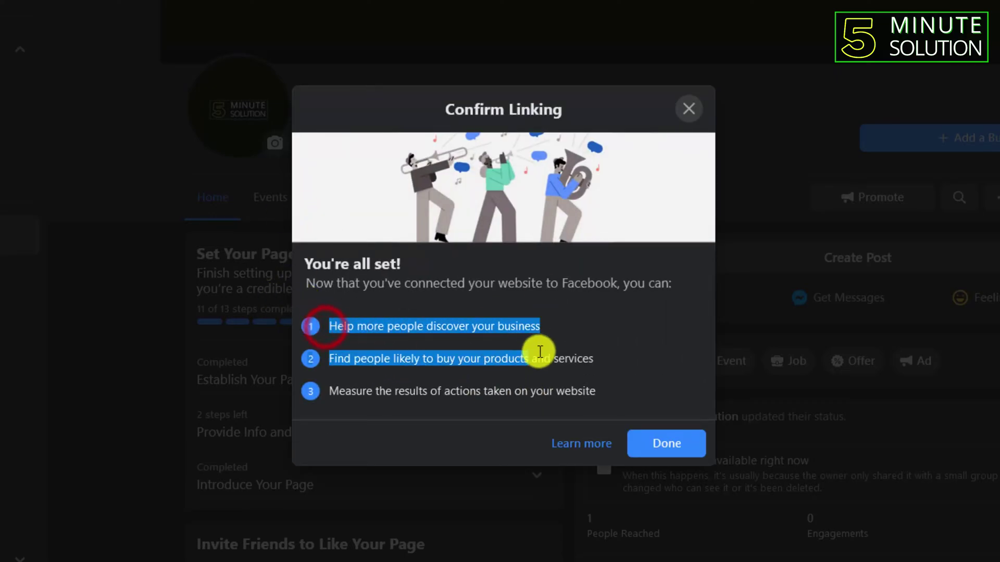
{"action": "left_click_drag", "start_coordinate": [330, 358], "coordinate": [505, 370]}
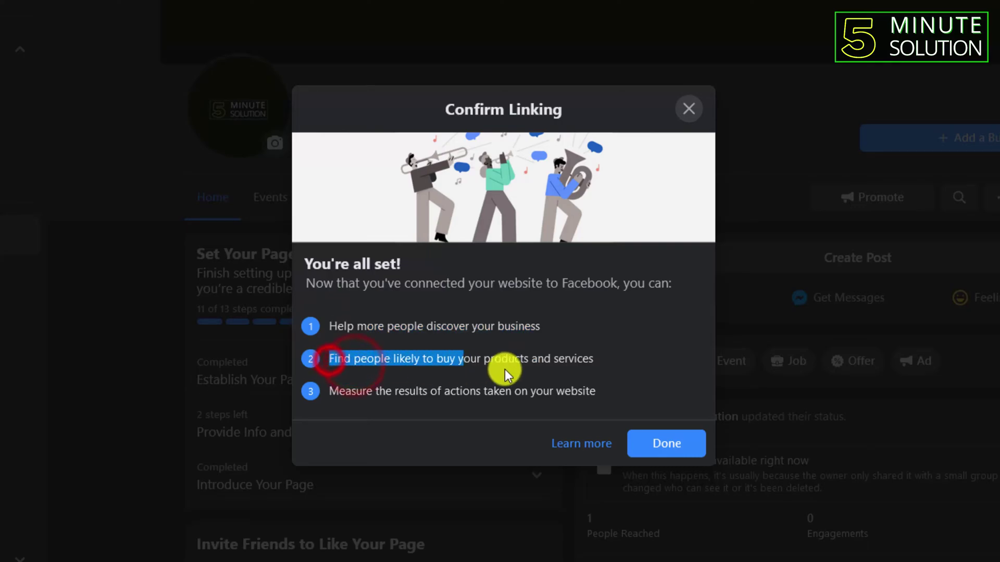
{"action": "left_click", "coordinate": [541, 382]}
{"action": "left_click_drag", "start_coordinate": [329, 396], "coordinate": [591, 392]}
{"action": "left_click", "coordinate": [623, 372]}
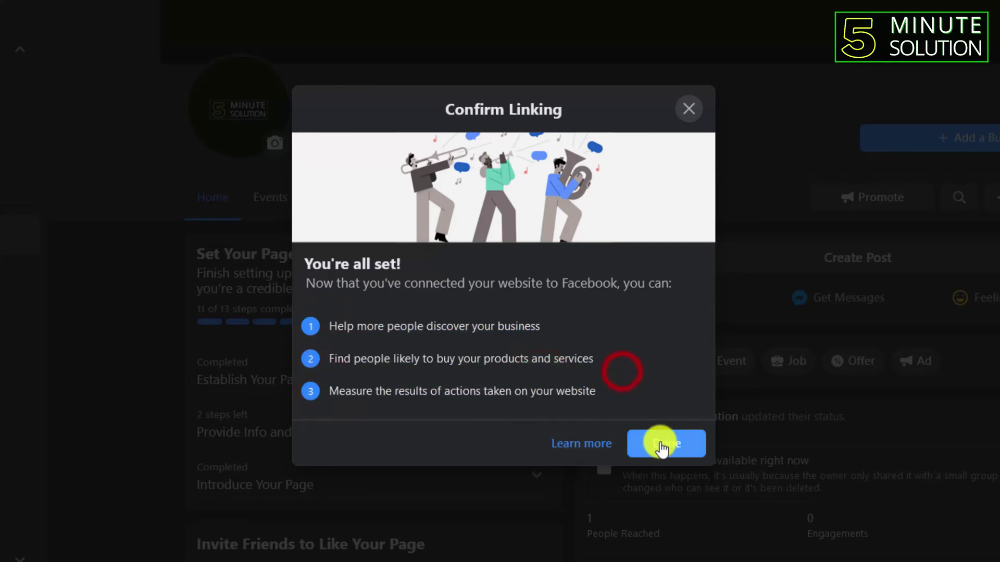
{"action": "left_click", "coordinate": [679, 451]}
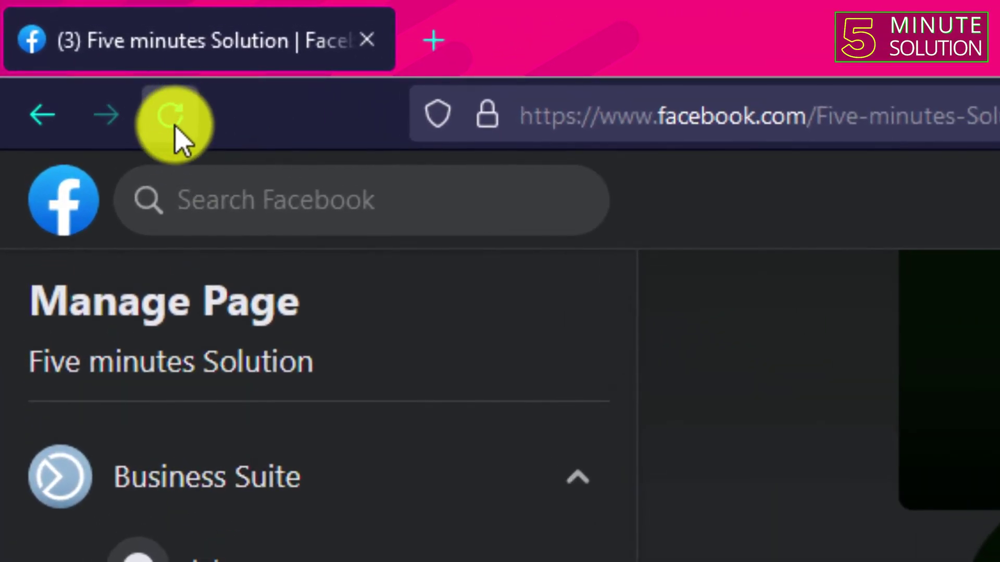
Reload the Five minutes Solution page to display the new Book Now button.
{"action": "left_click", "coordinate": [175, 122]}
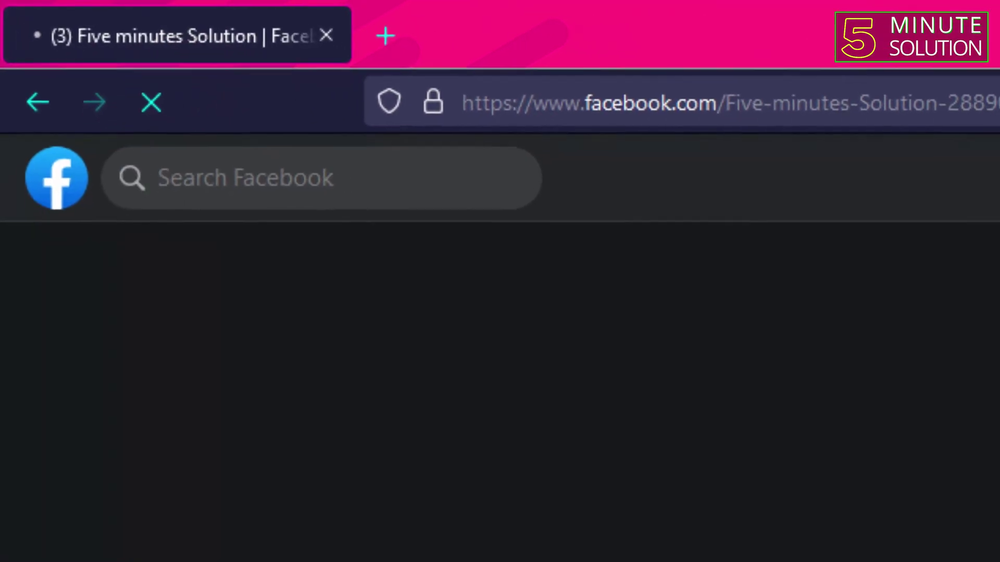